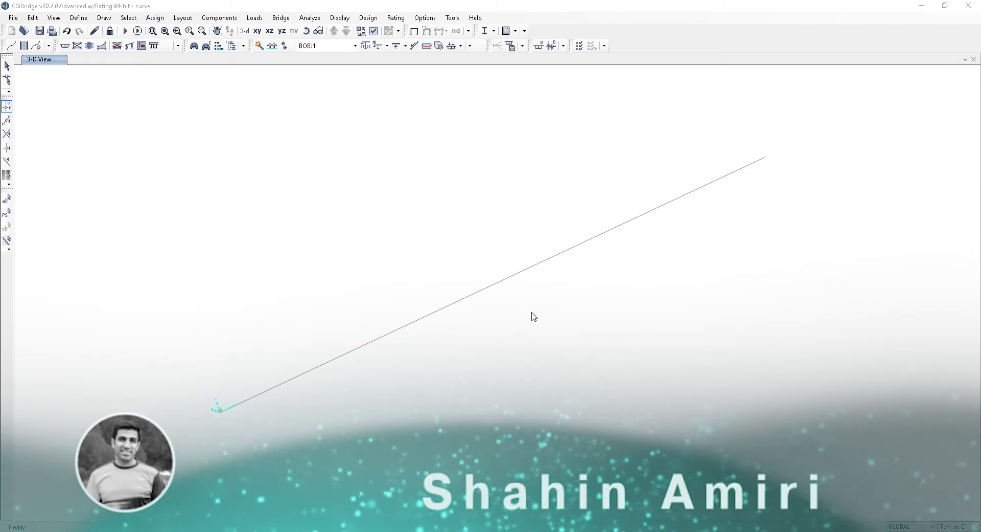
Show the 'bridge' layout line's horizontal data: a straight 0–63 m alignment bearing N90°E.
click(179, 18)
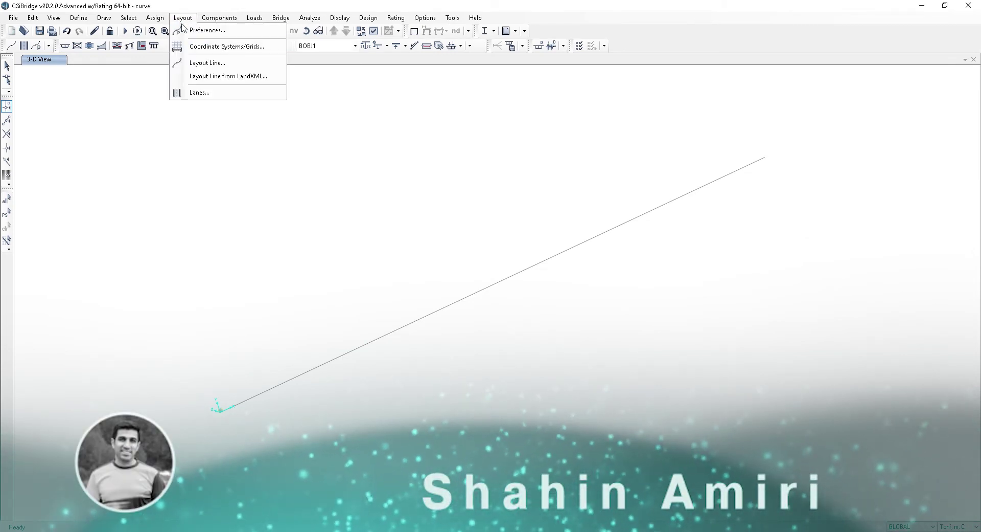
click(203, 64)
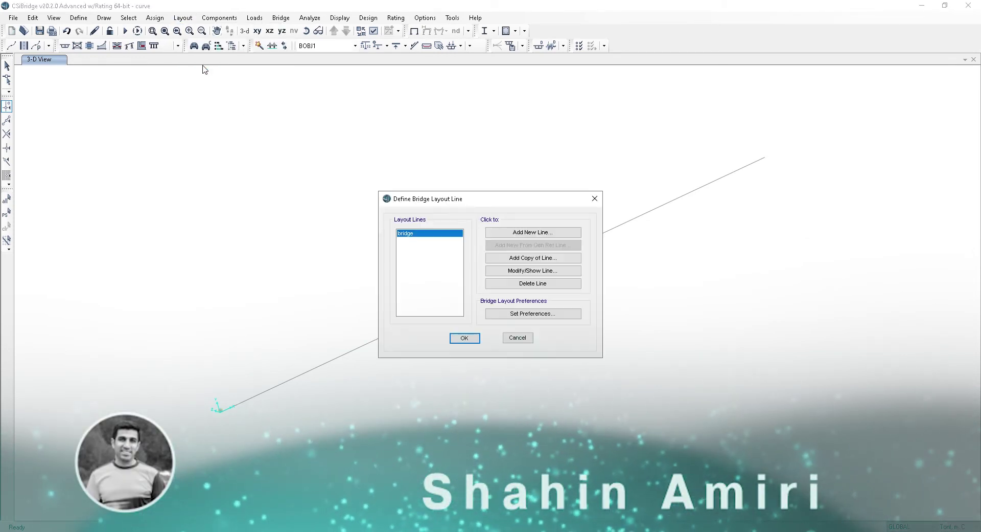
click(543, 270)
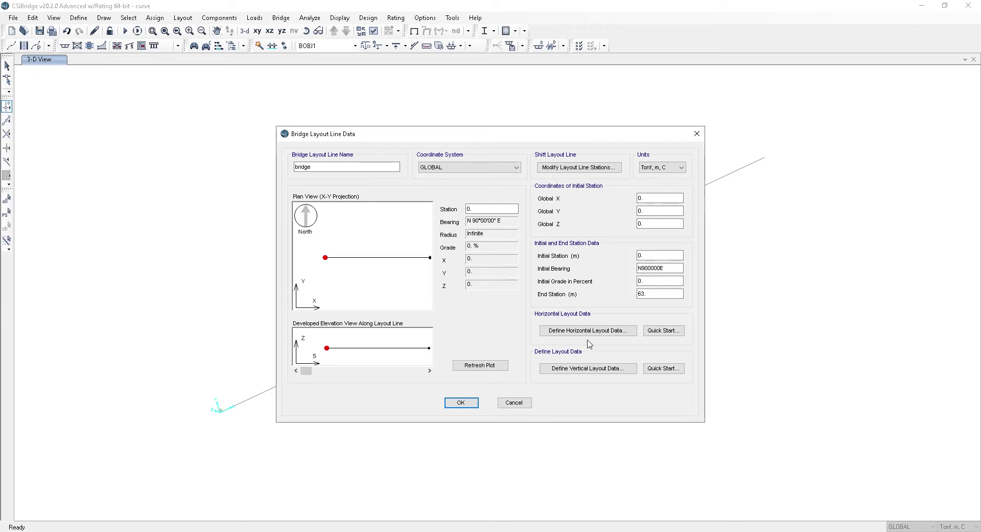
click(603, 333)
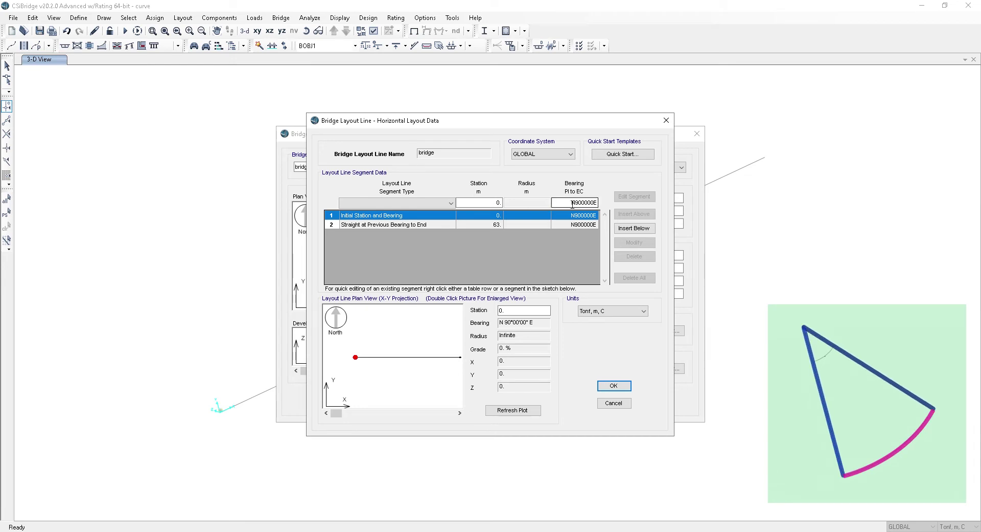
Apply the Curve Right preset to the 'bridge' layout line's horizontal alignment.
click(616, 404)
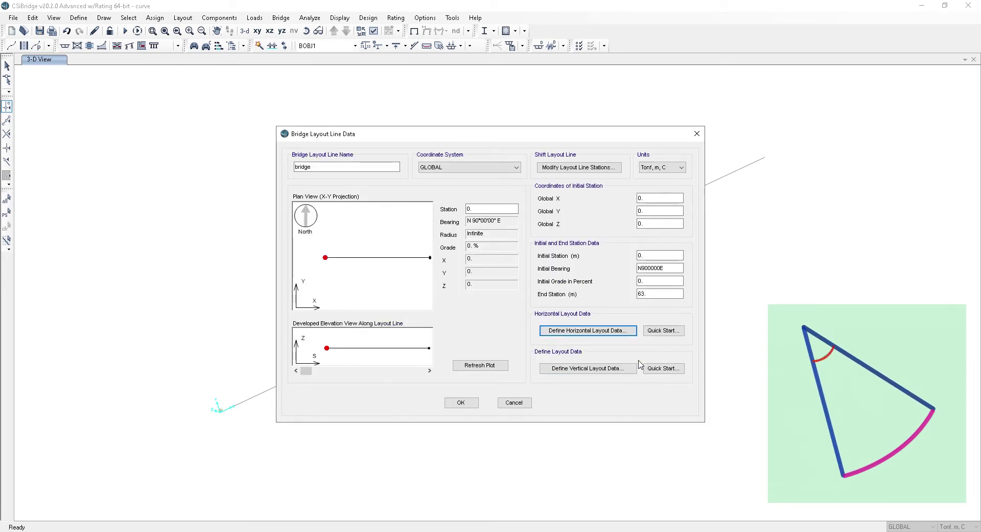
click(667, 331)
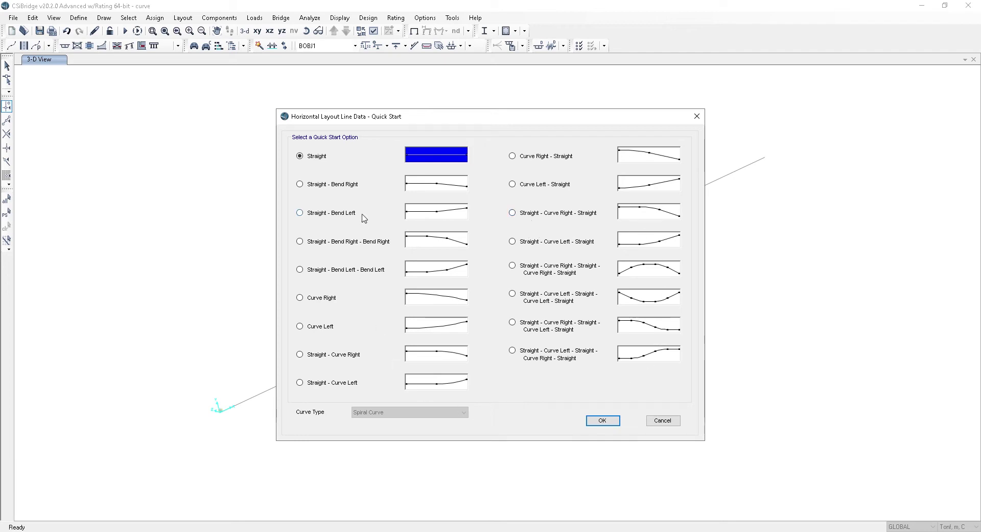
click(322, 299)
click(604, 422)
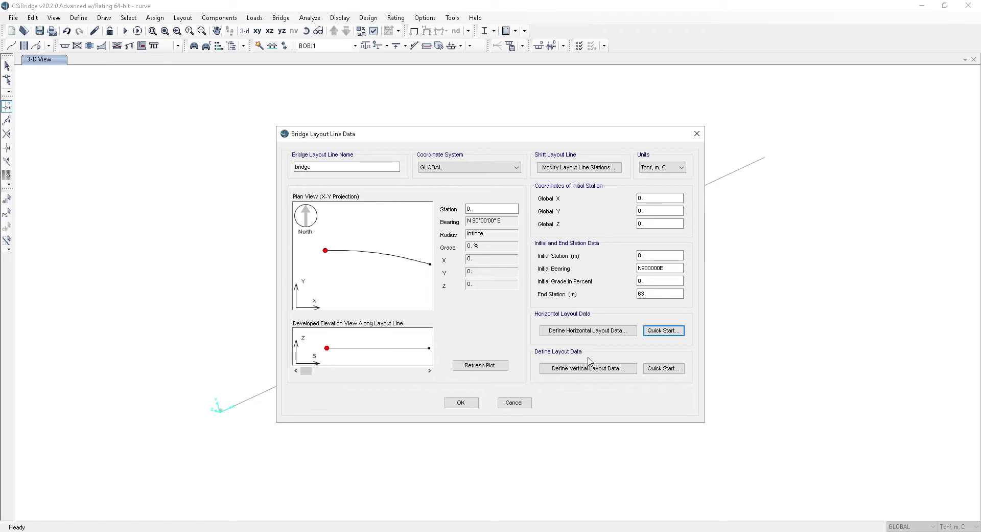
click(462, 403)
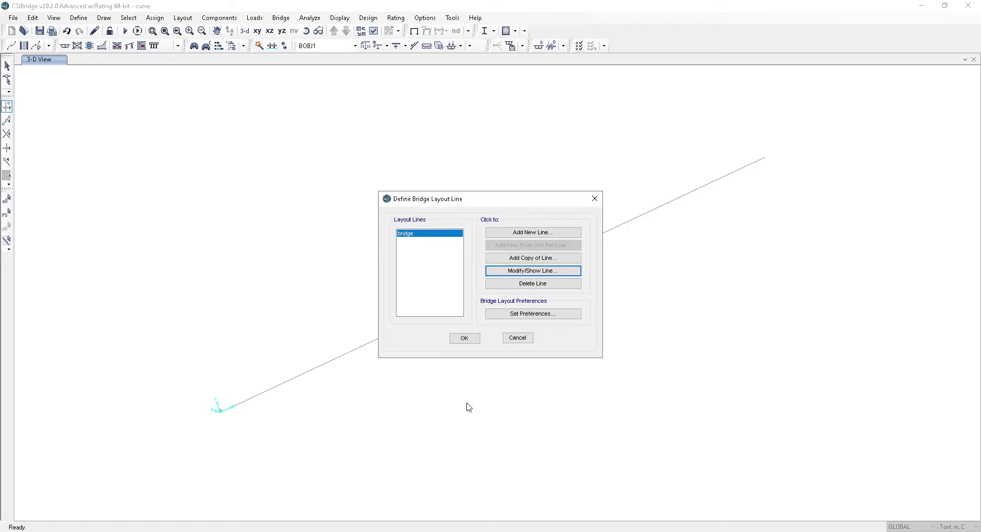
Redraw the curved layout, then review the 10.6 m wide, 2.4 m deep box deck section unchanged.
click(458, 339)
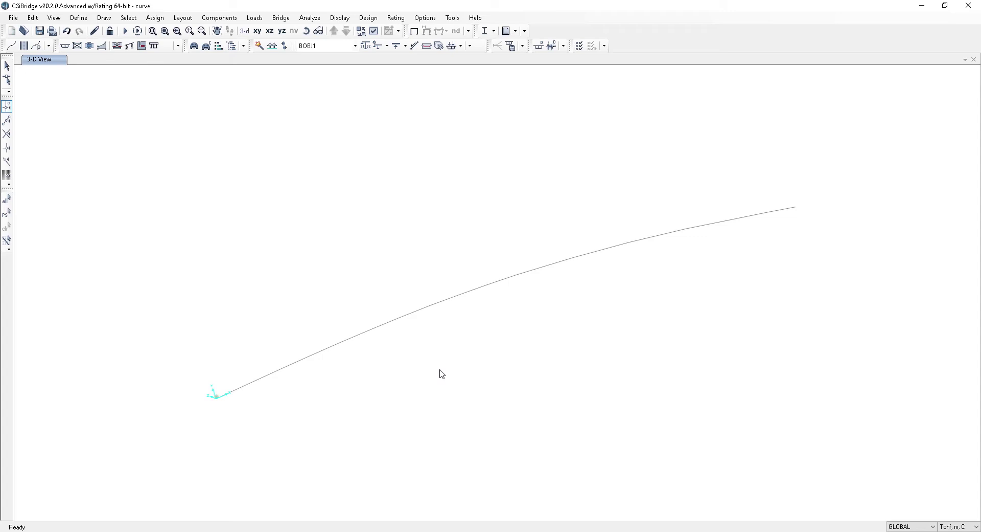
click(208, 21)
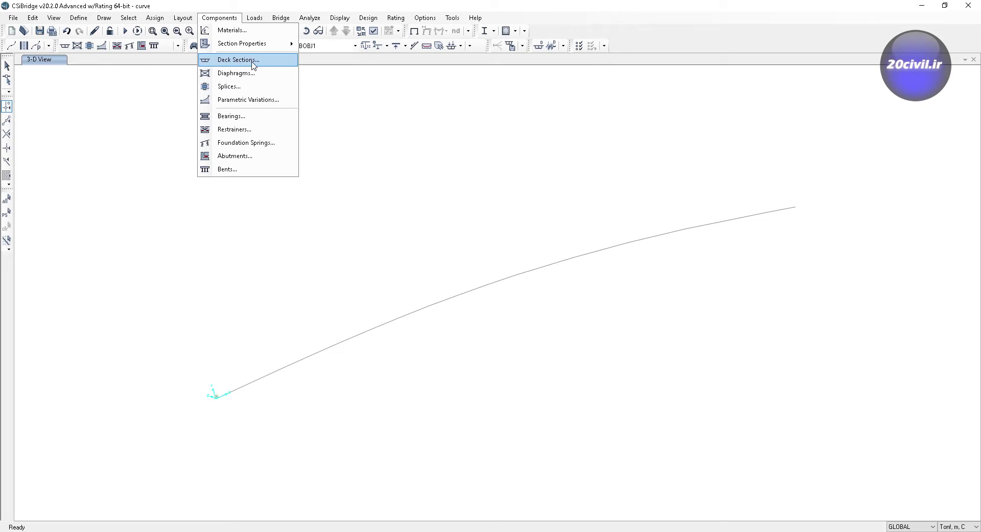
click(252, 60)
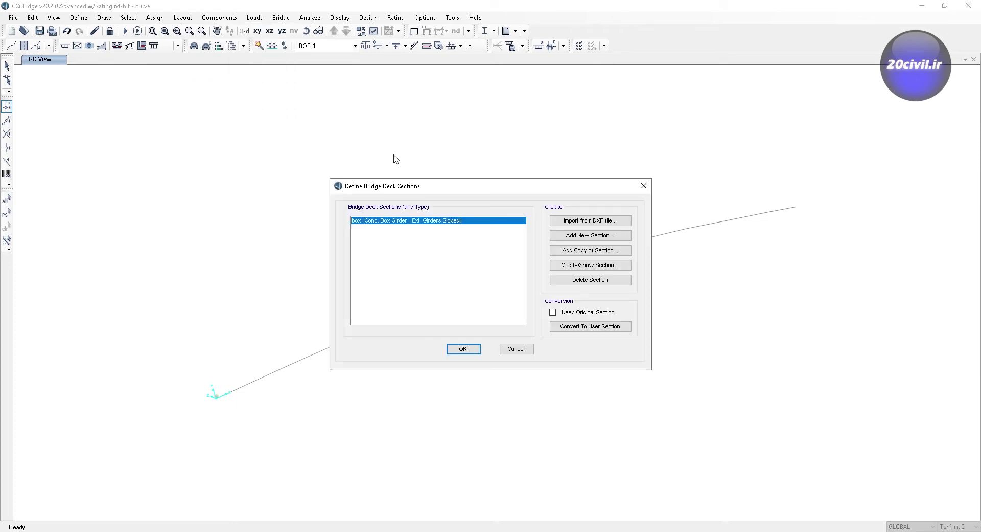
click(557, 267)
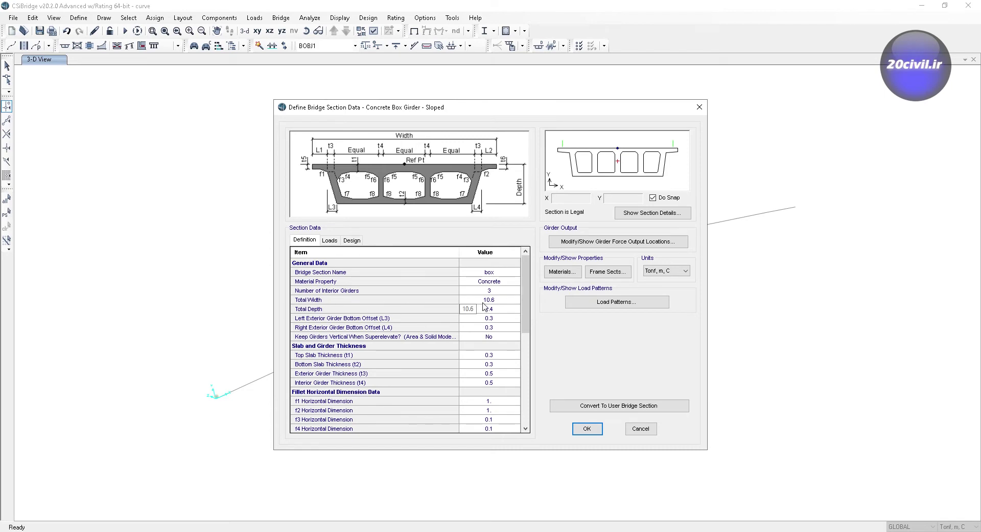
scroll(484, 307, down, 4)
click(587, 428)
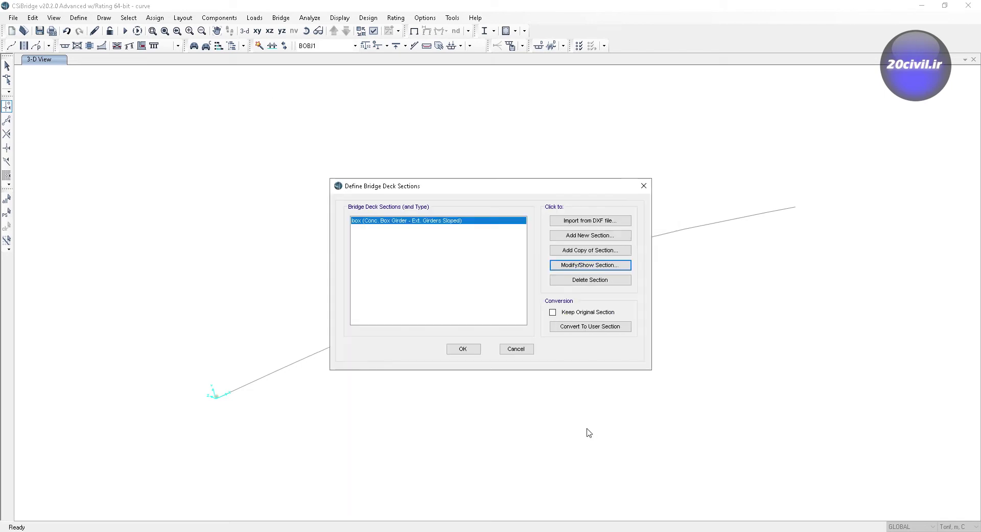
click(466, 348)
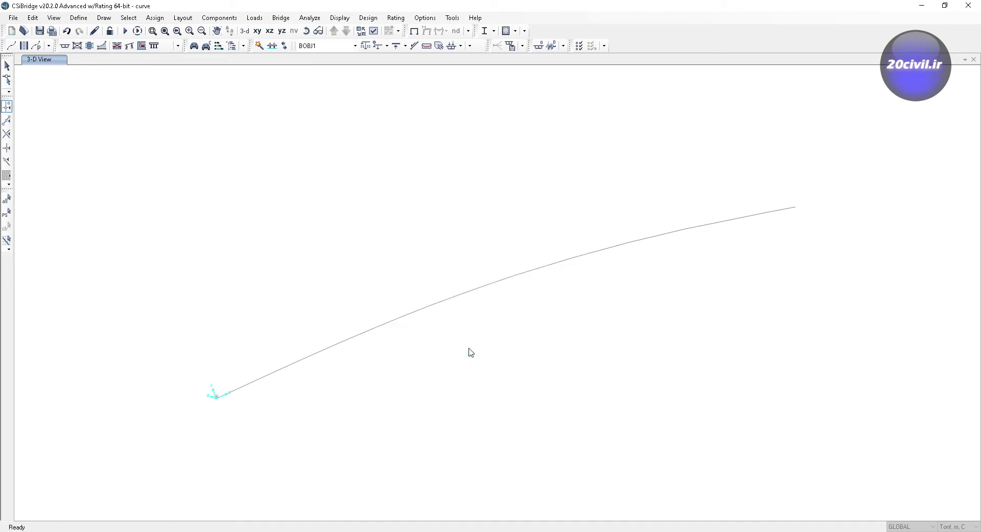
click(210, 18)
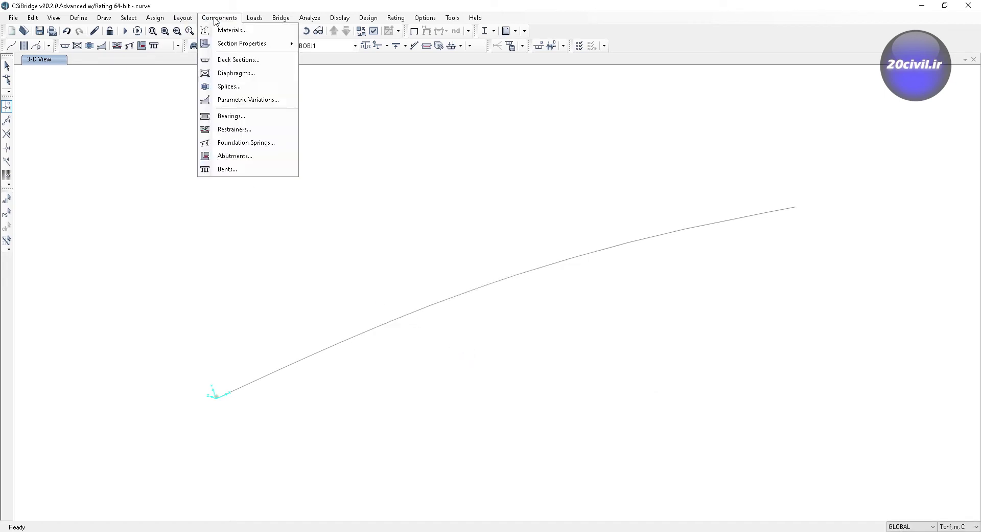
click(248, 100)
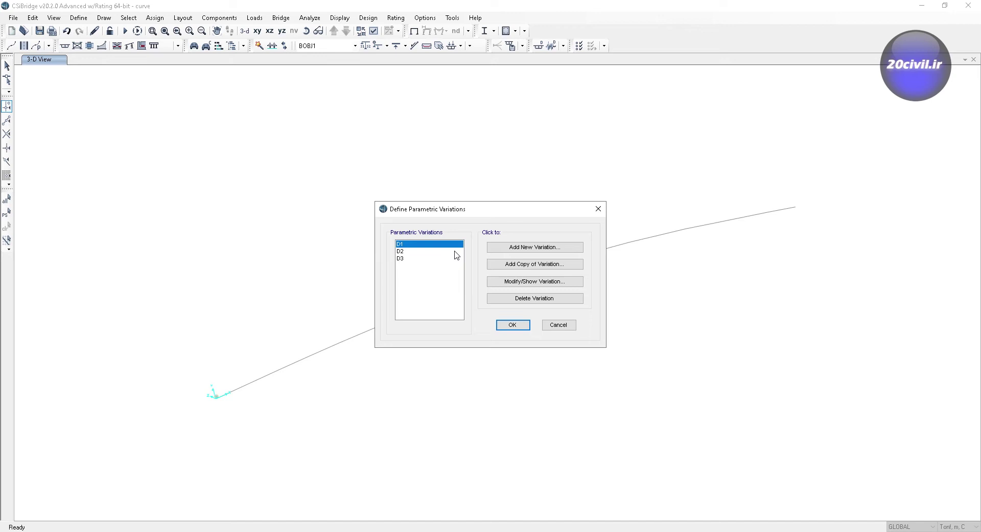
click(513, 325)
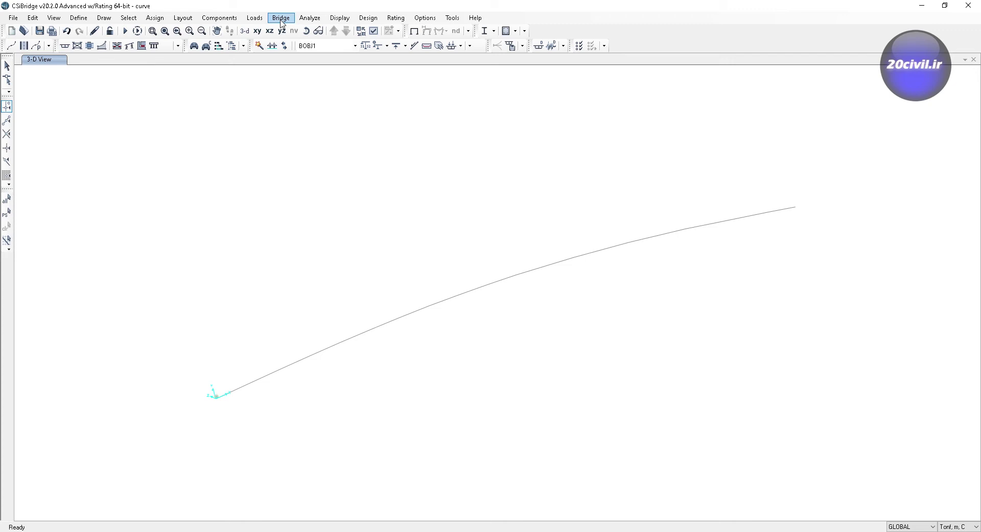
Delete all existing span divisions of bridge object BOBJ1, merging it into one span.
click(282, 21)
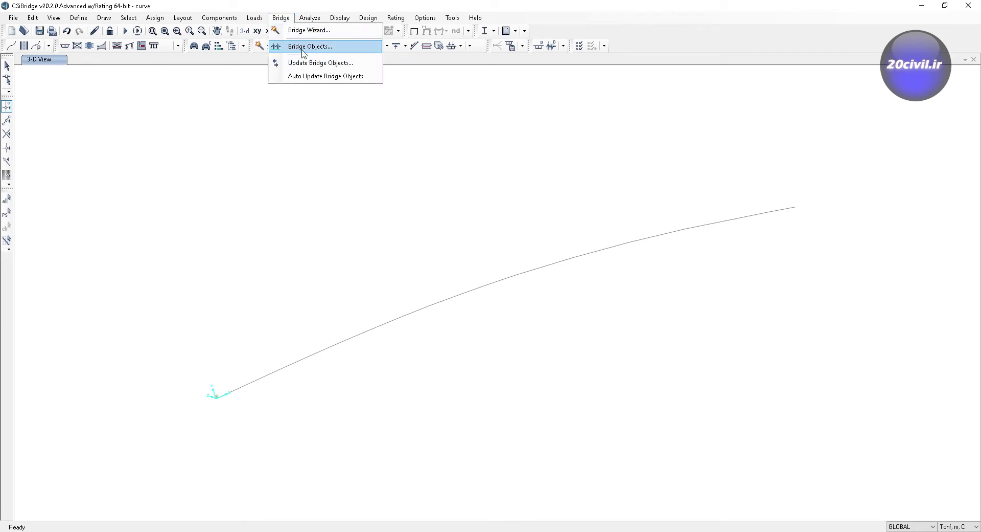
click(286, 45)
click(523, 284)
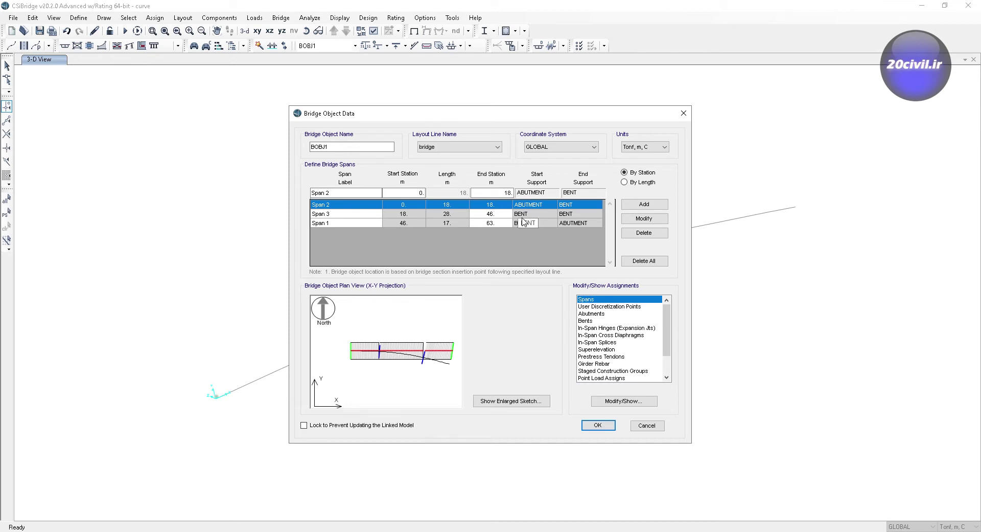
click(644, 260)
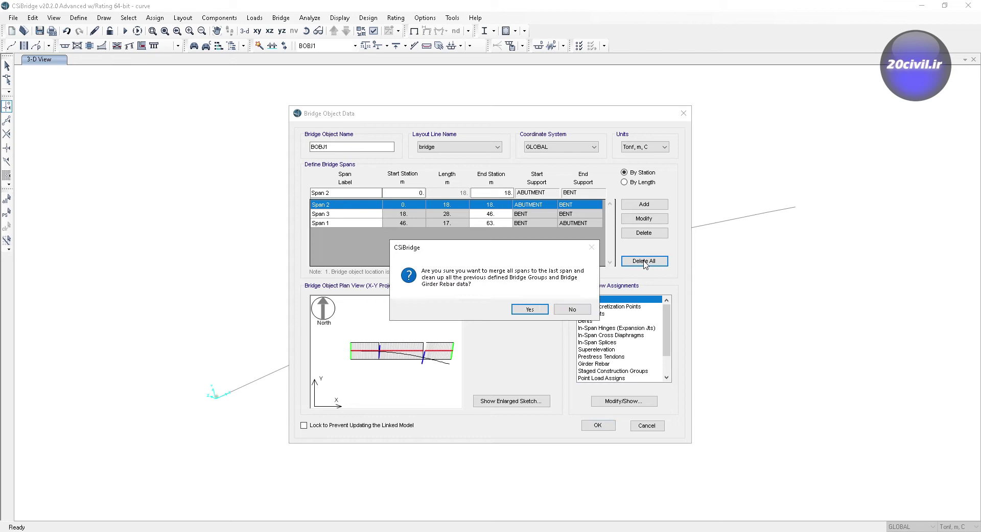
click(530, 310)
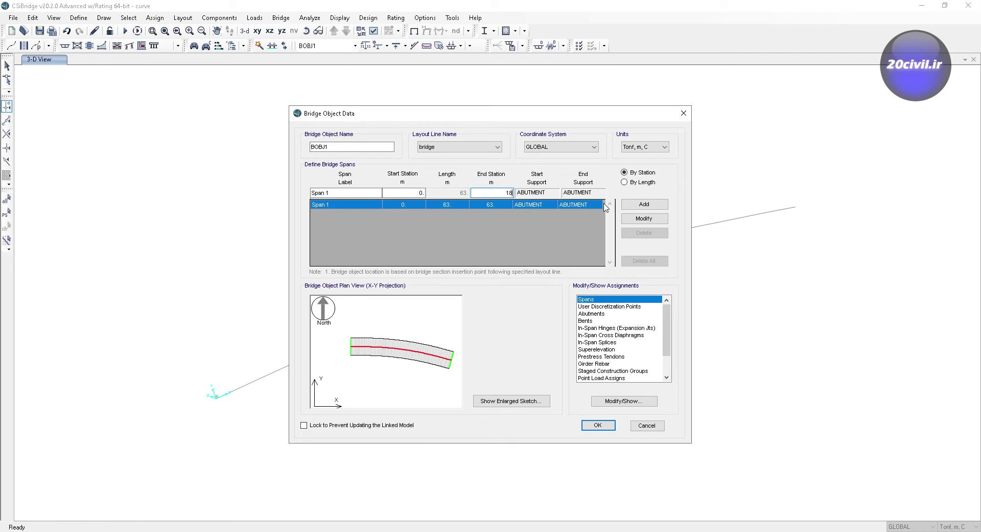
Add span end stations at 18 m and 46 m, making three spans to 63 m.
click(644, 203)
click(490, 192)
text(48)
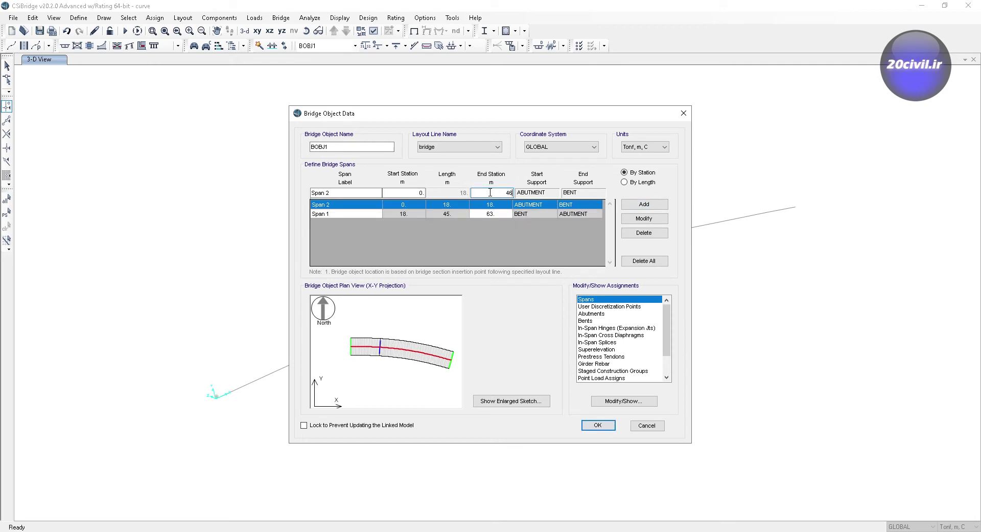
click(662, 205)
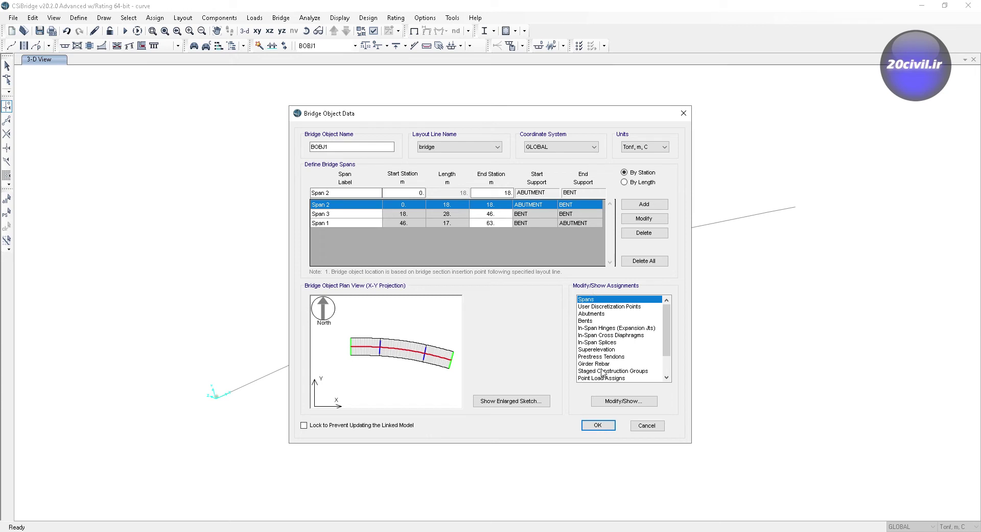
Vary the box section's total depth with D1 on Span 2 and D2 on Span 3.
click(623, 403)
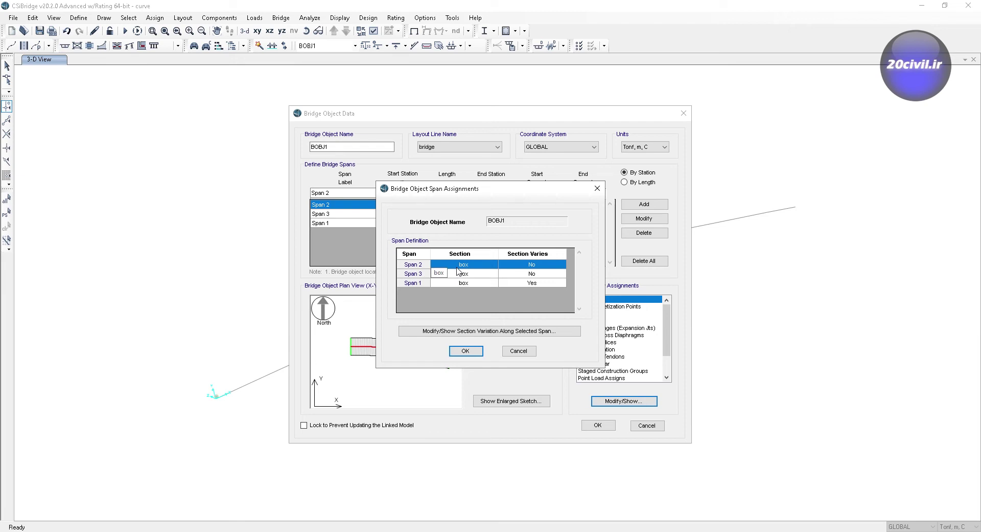
click(529, 265)
click(542, 268)
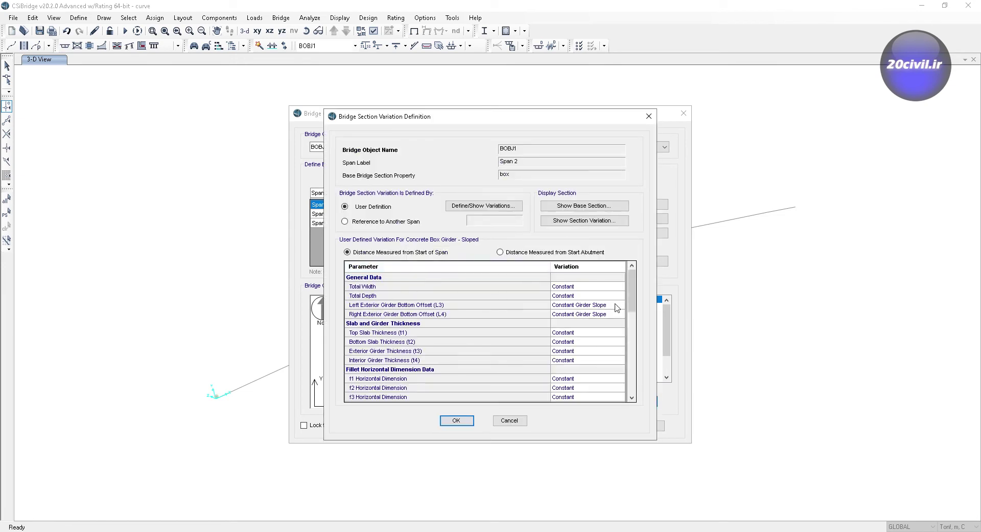
click(571, 296)
click(575, 297)
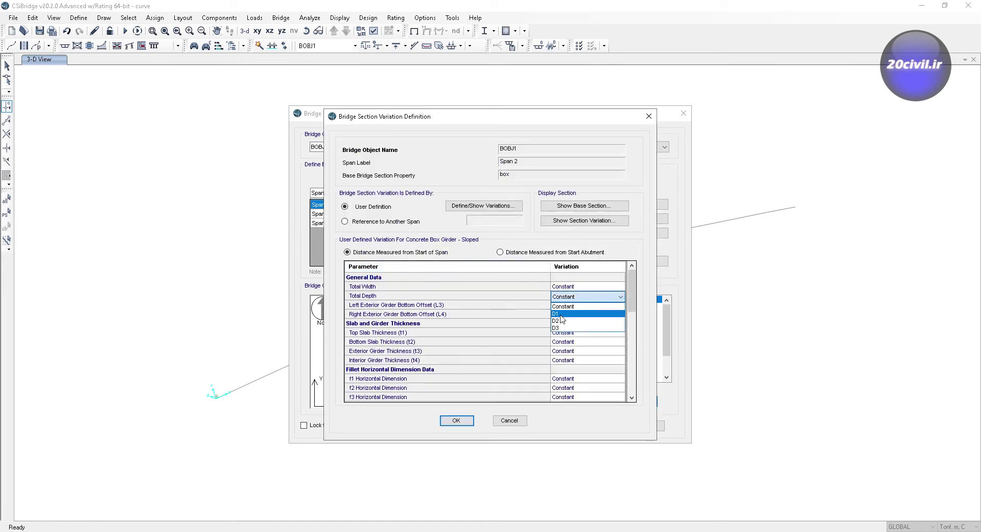
click(561, 314)
click(457, 421)
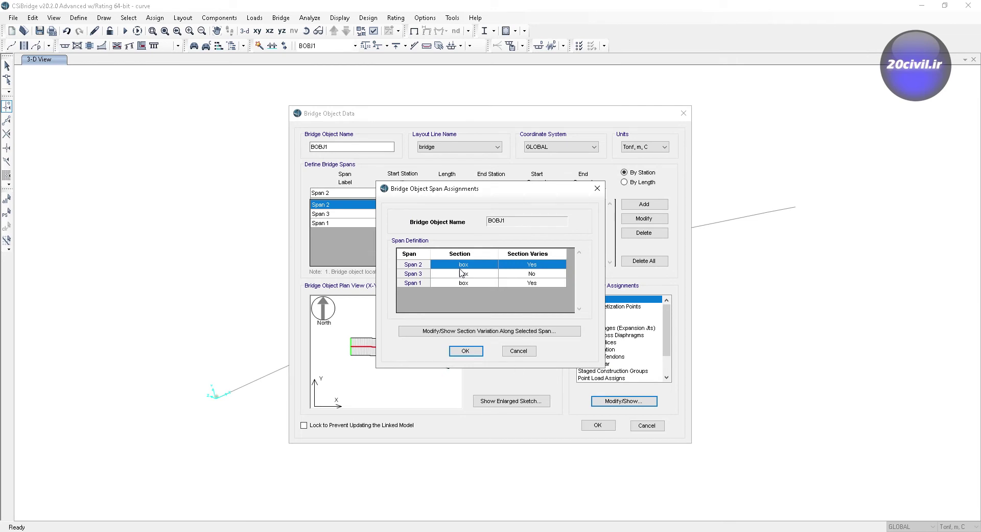
double_click(542, 275)
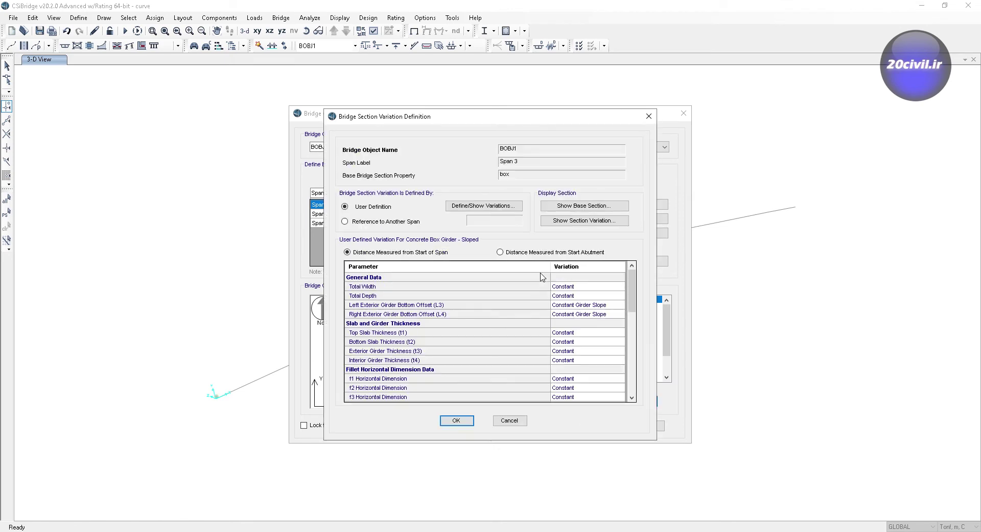
click(575, 300)
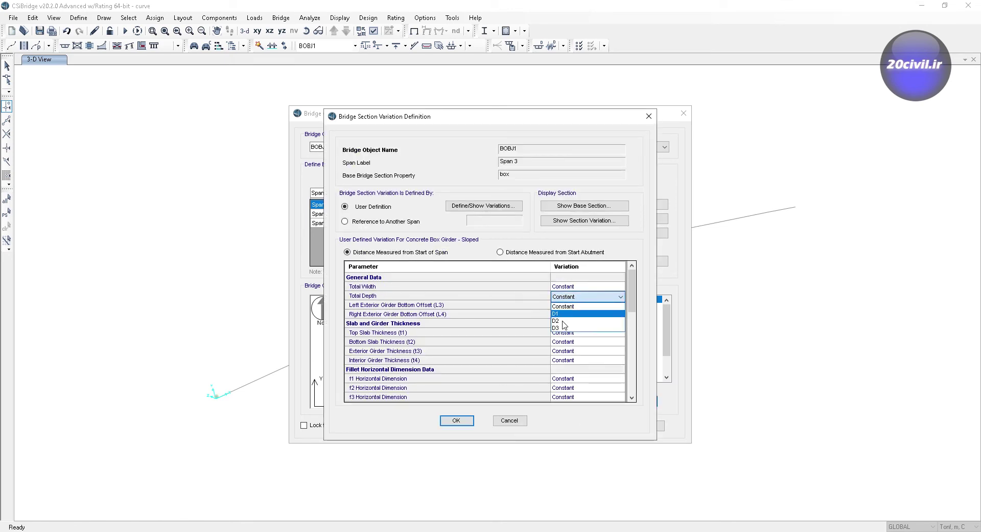
click(563, 322)
click(456, 419)
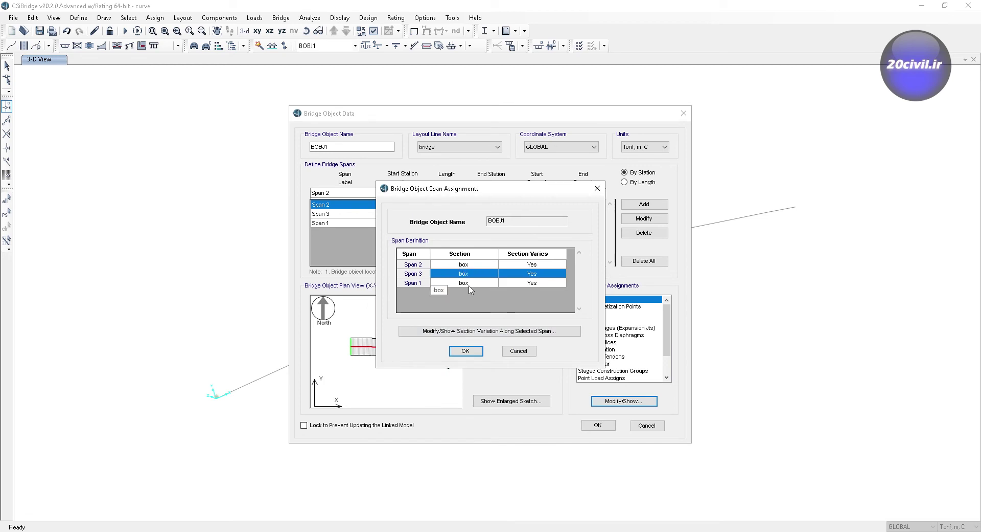
Confirm Span 1's total depth follows D3 and accept the span section assignments.
double_click(547, 286)
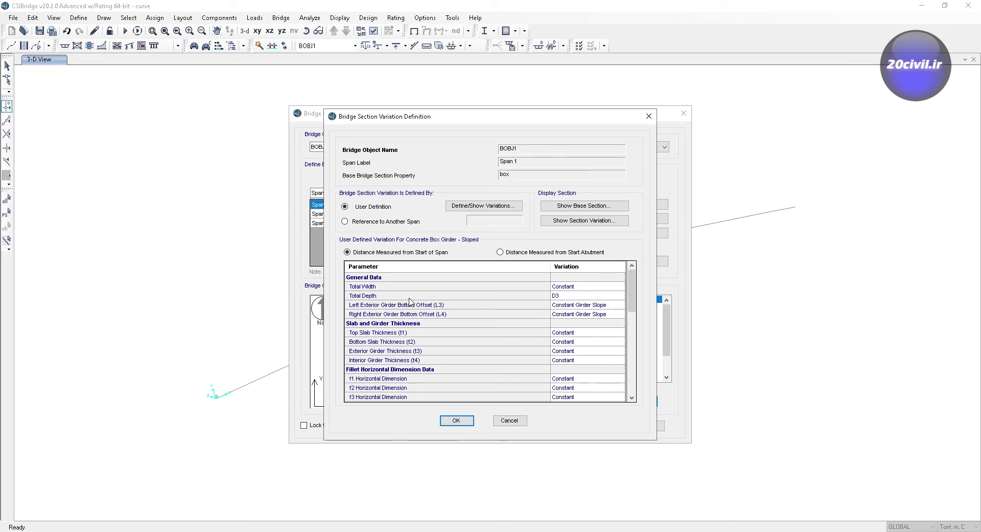
click(562, 299)
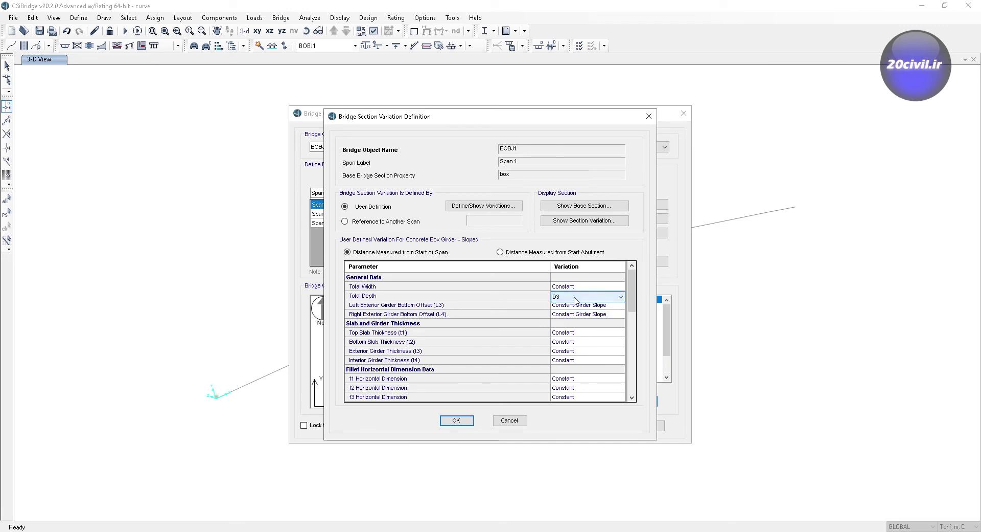
click(459, 425)
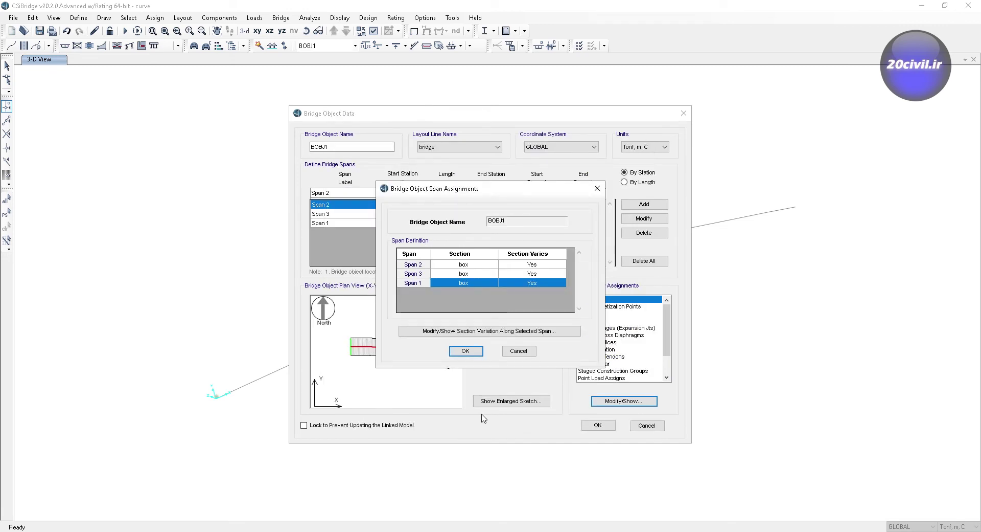
click(465, 350)
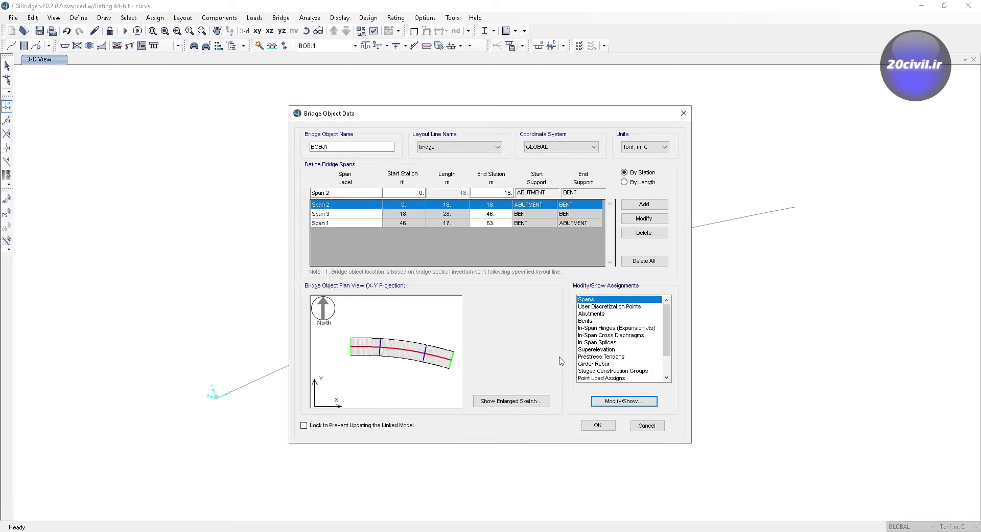
click(587, 321)
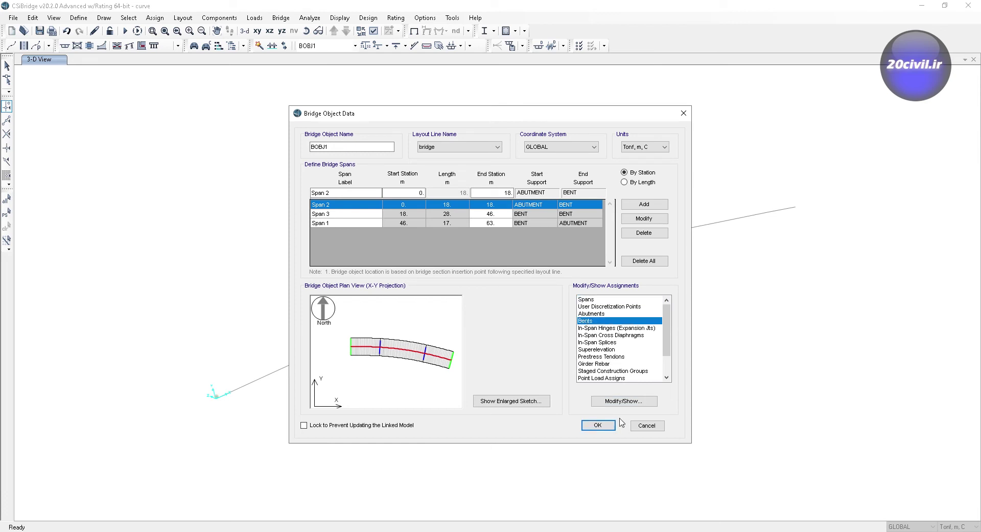
Select the bent at the end of Span 2 in the bent assignments.
click(627, 403)
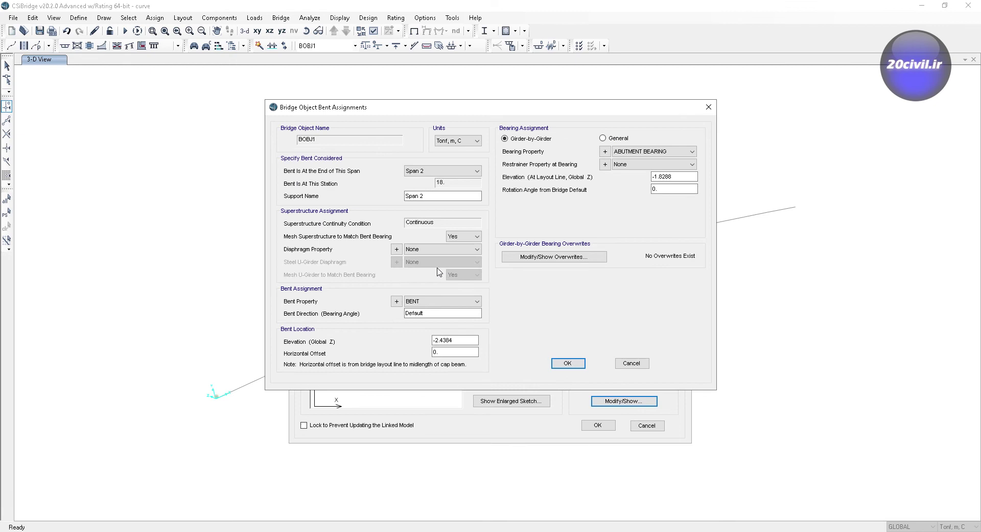
click(442, 173)
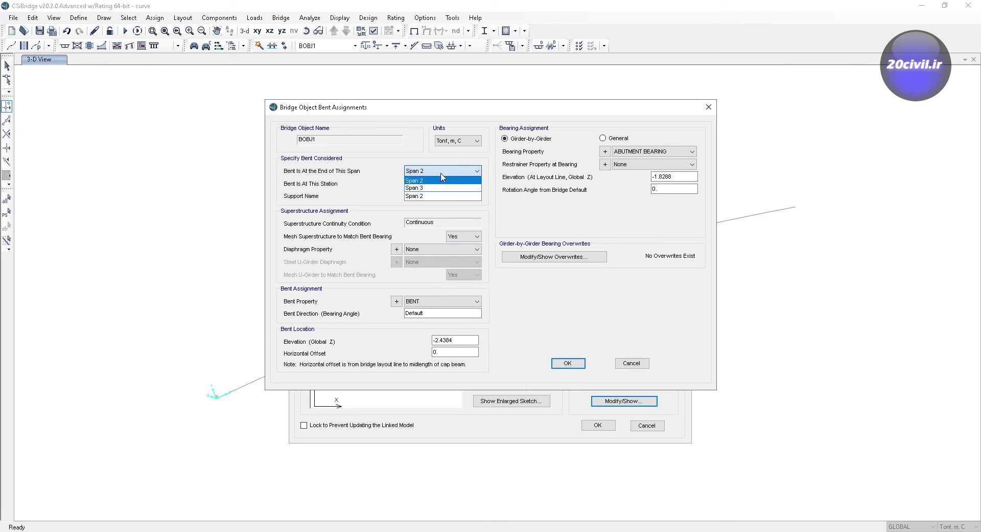
click(442, 174)
click(443, 173)
click(443, 176)
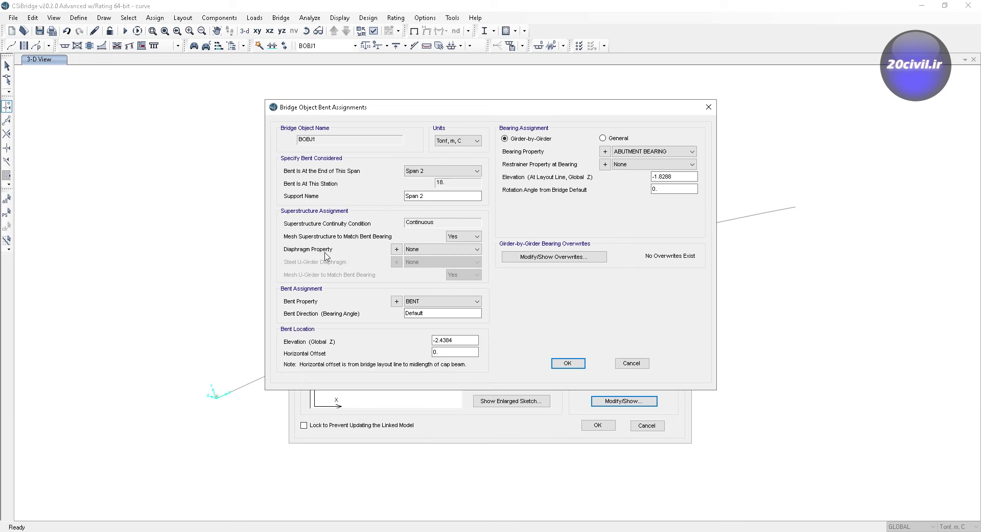
Give this bent the middle diaphragm, bent3 property and elevation -2.5.
click(428, 251)
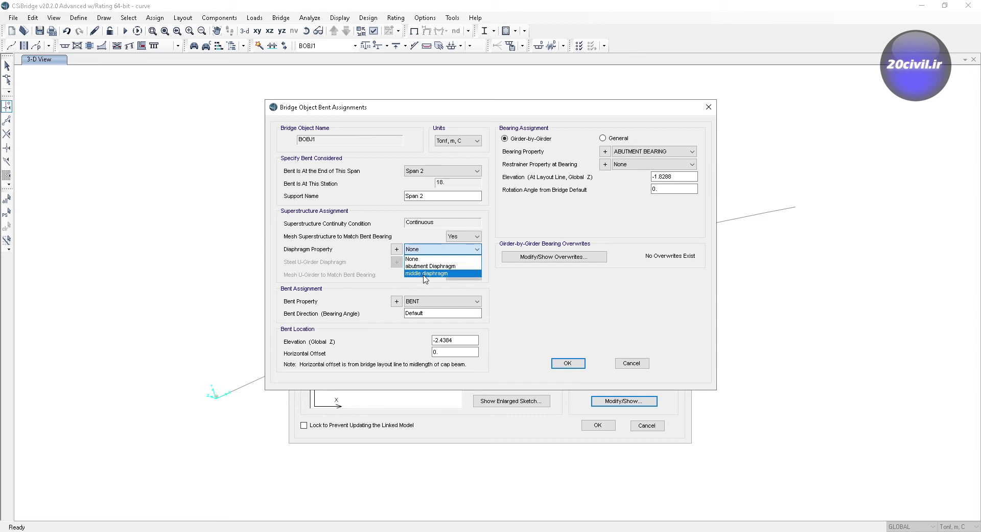
click(425, 273)
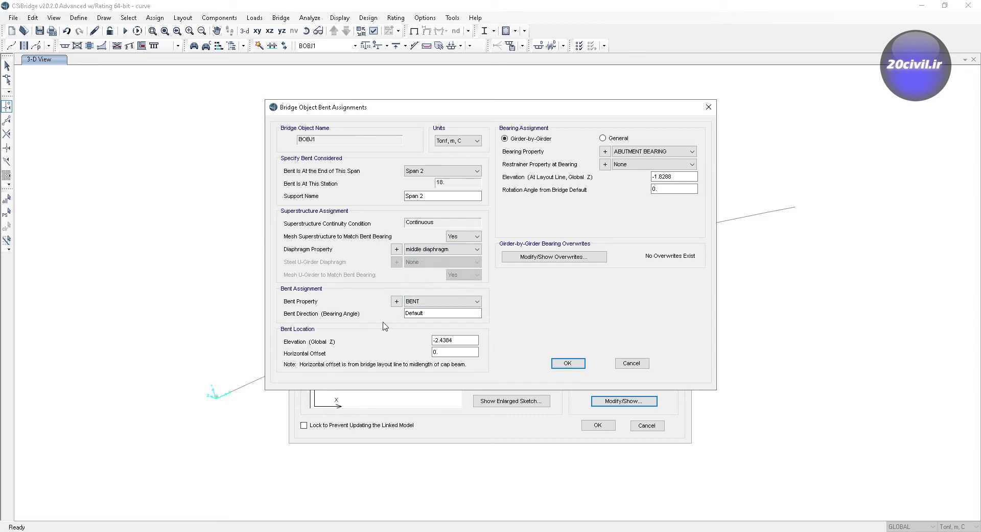
click(432, 302)
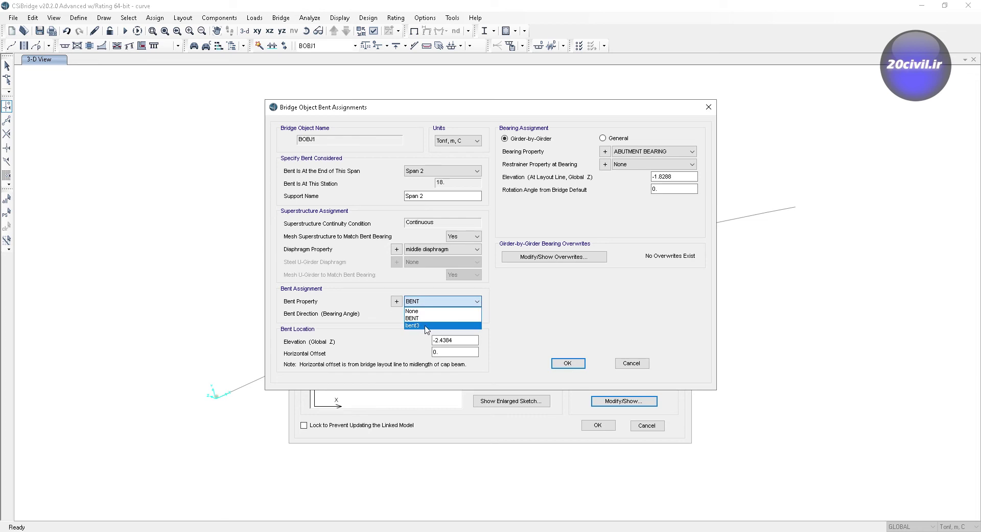
click(427, 327)
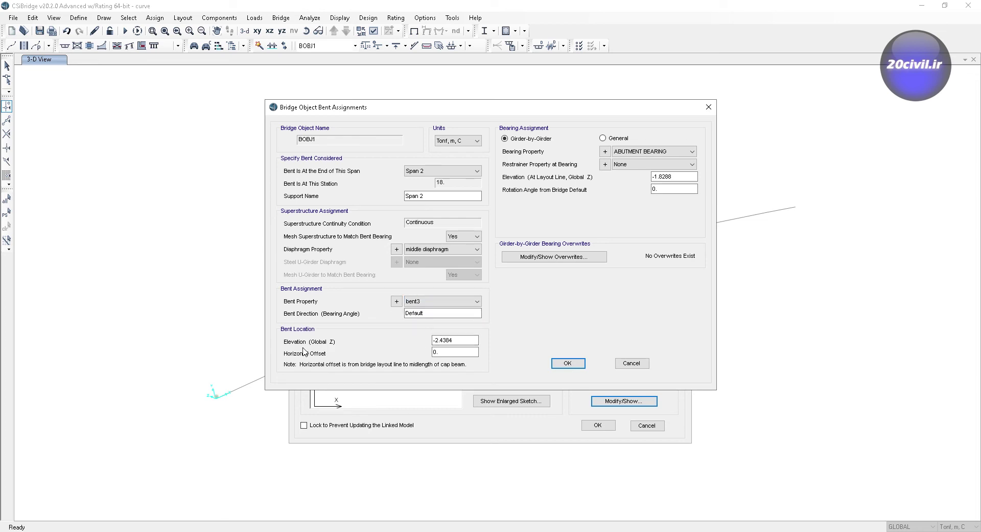
double_click(464, 341)
text(2.5)
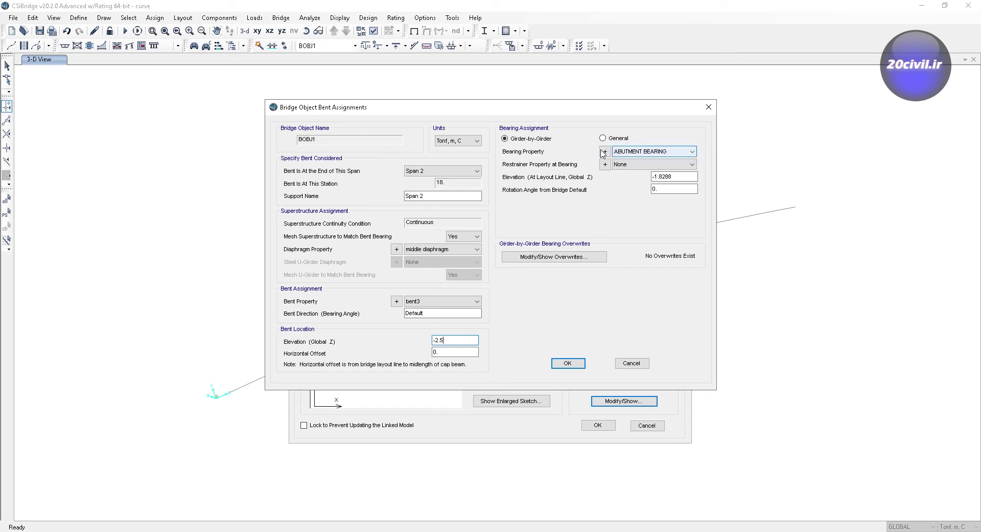
Assign PIER BEARING bearings at bearing elevation -2 to this bent.
click(629, 153)
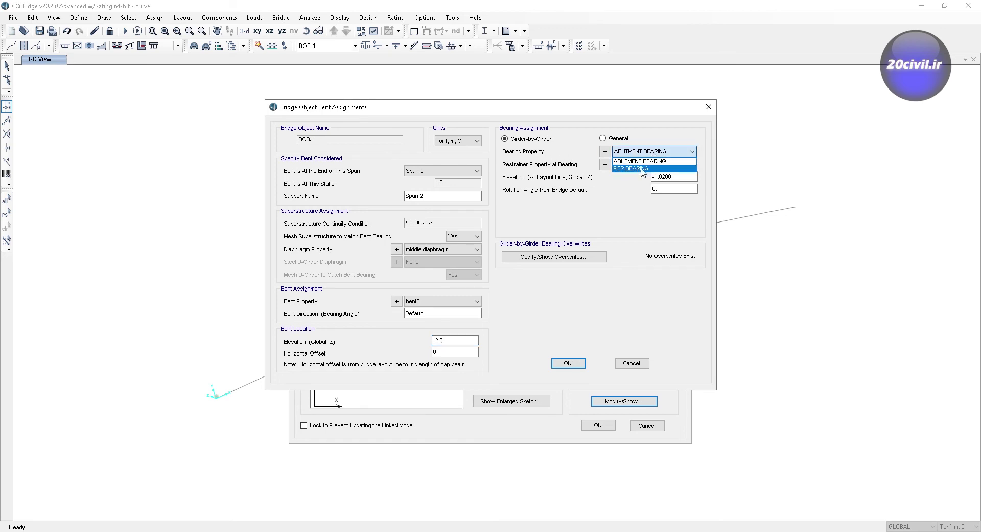
click(634, 168)
click(676, 174)
double_click(675, 174)
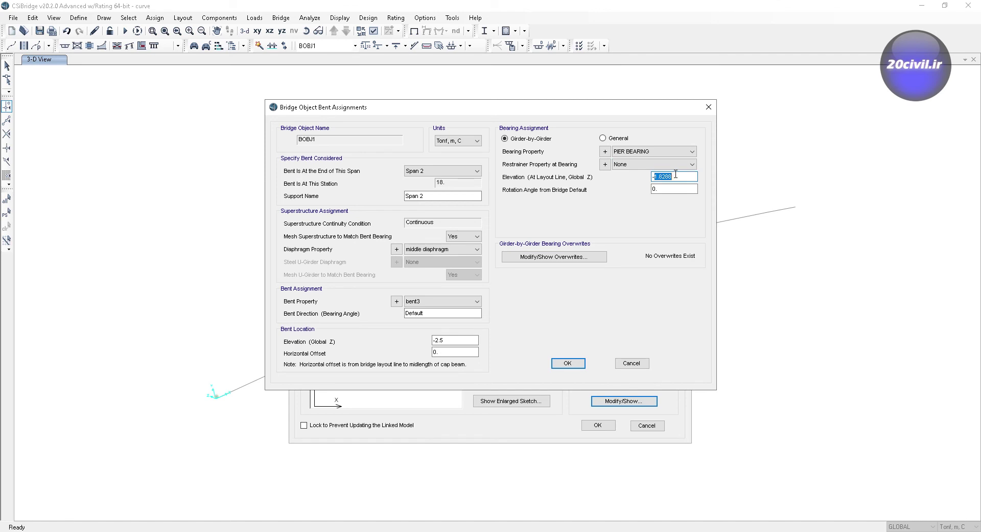
text(2)
click(431, 175)
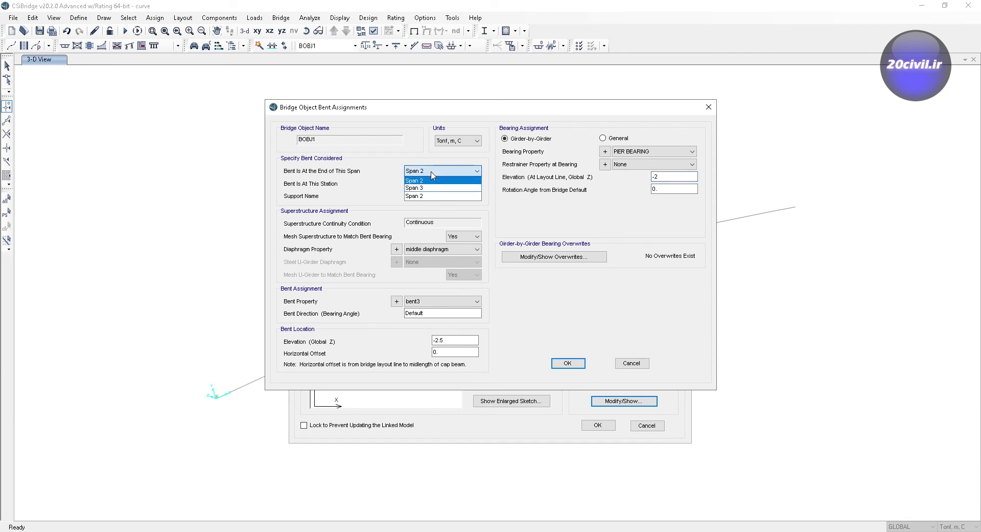
Give the Span 3 bent the middle diaphragm, bent3 property and elevation -2.5.
click(423, 190)
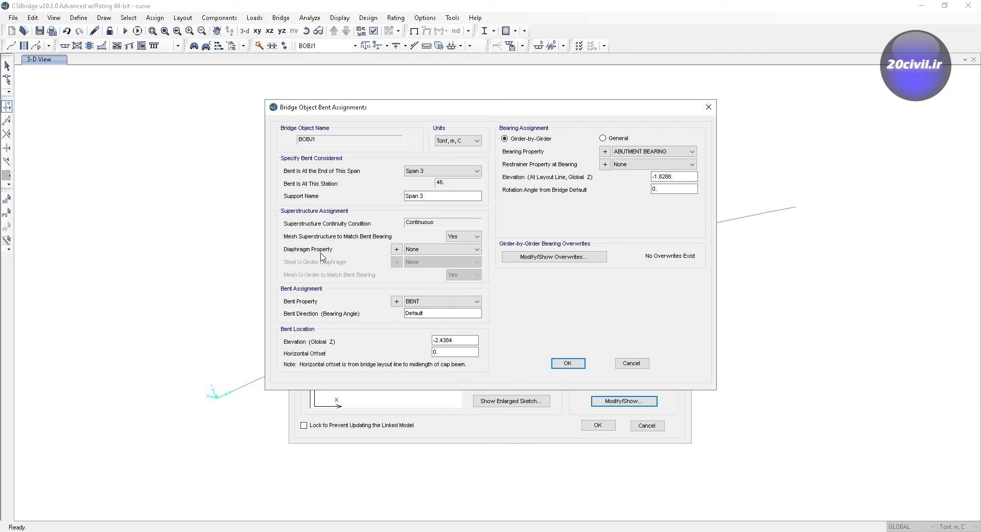
click(429, 251)
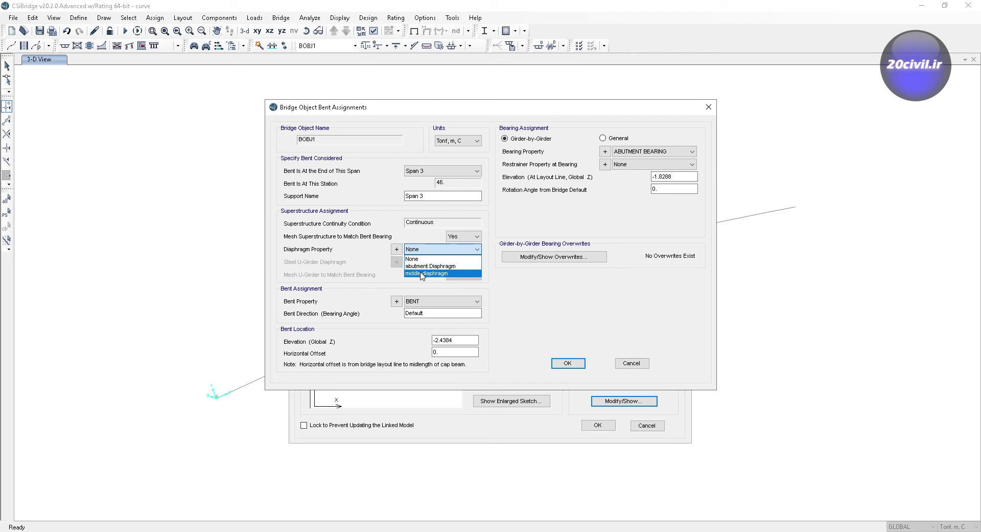
click(422, 273)
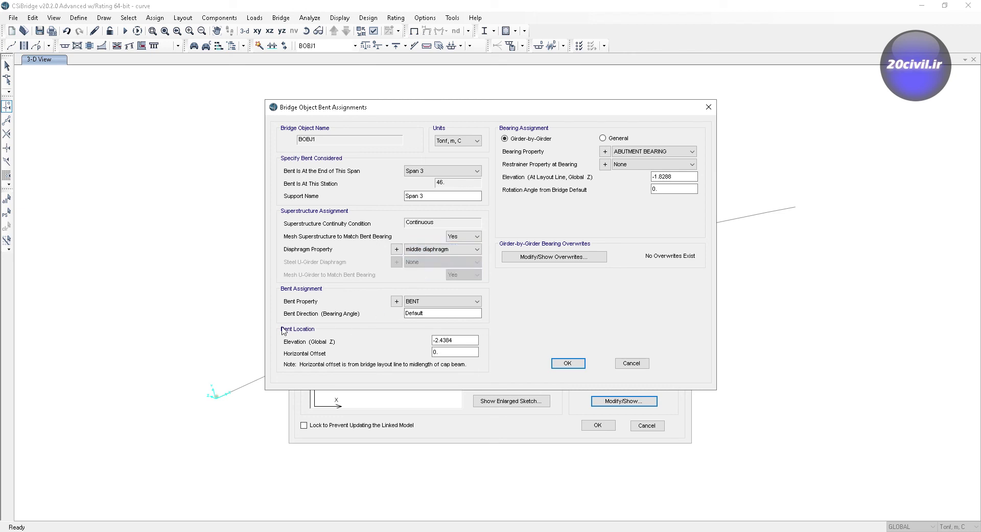
click(429, 302)
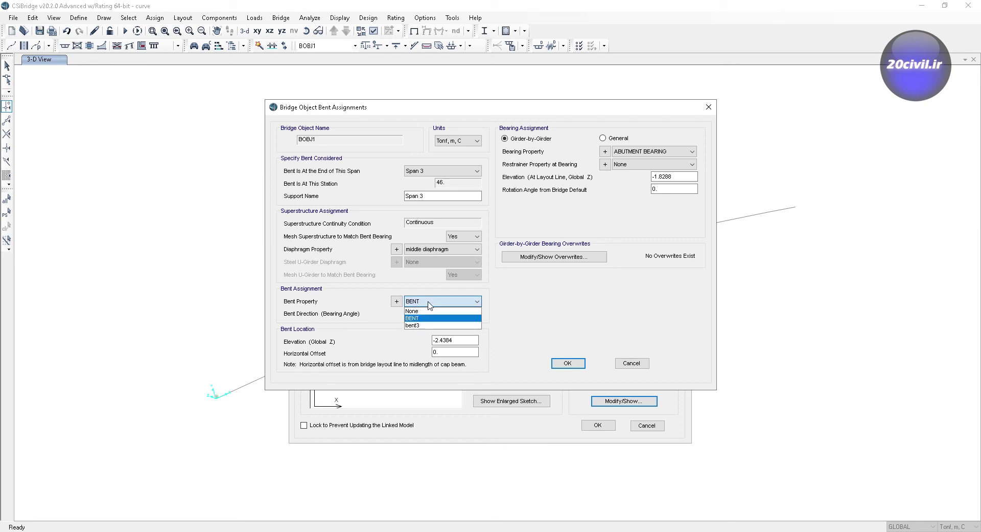
click(415, 330)
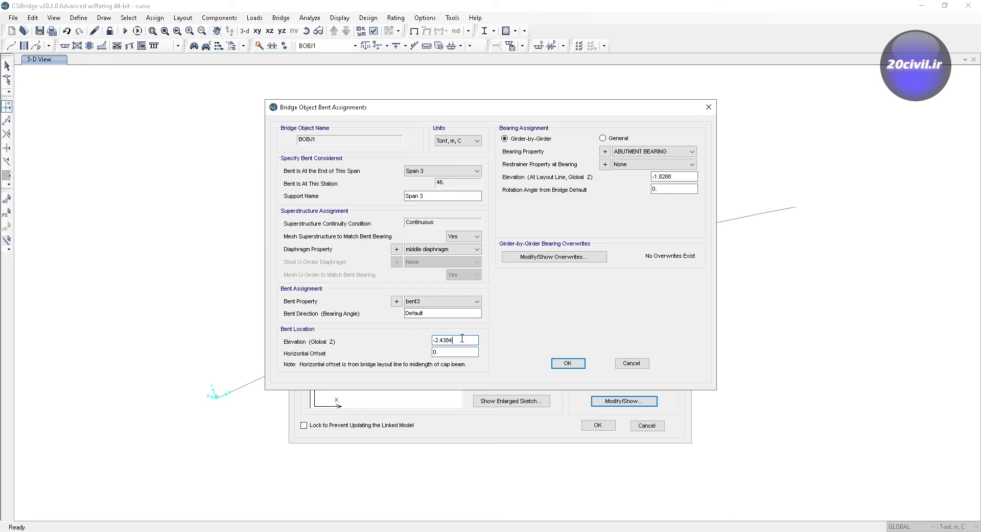
double_click(462, 338)
text(2.5)
Assign PIER BEARING at elevation -2 to the Span 3 bent and confirm the bent assignments.
click(640, 152)
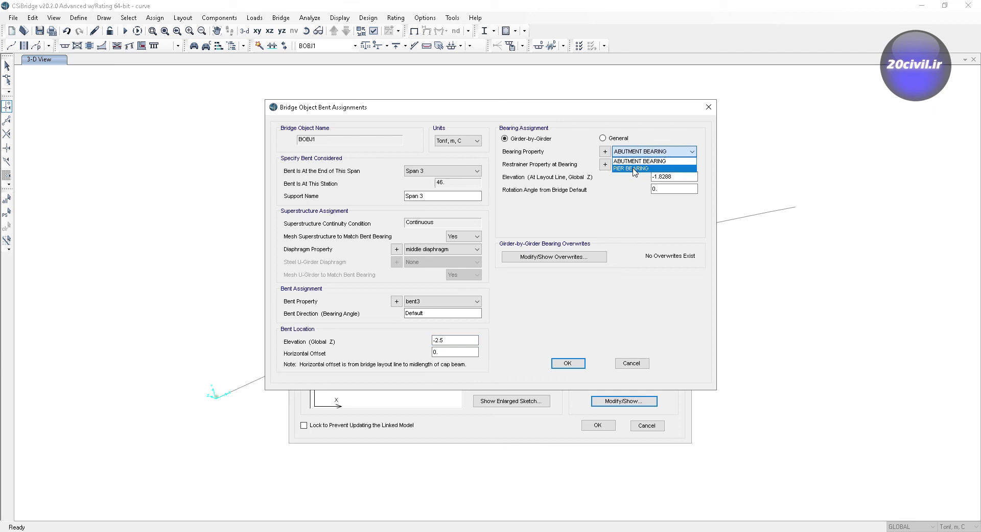
click(634, 169)
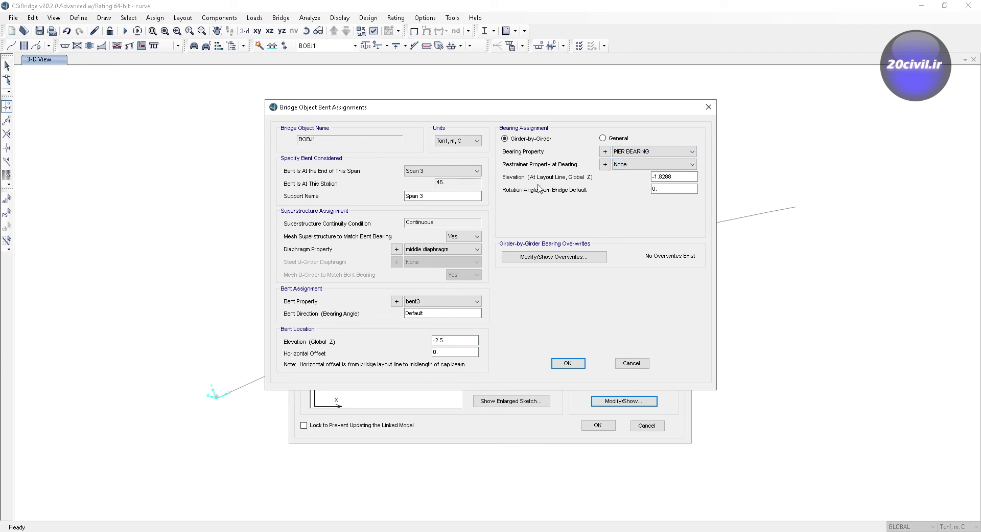
double_click(680, 177)
text(2)
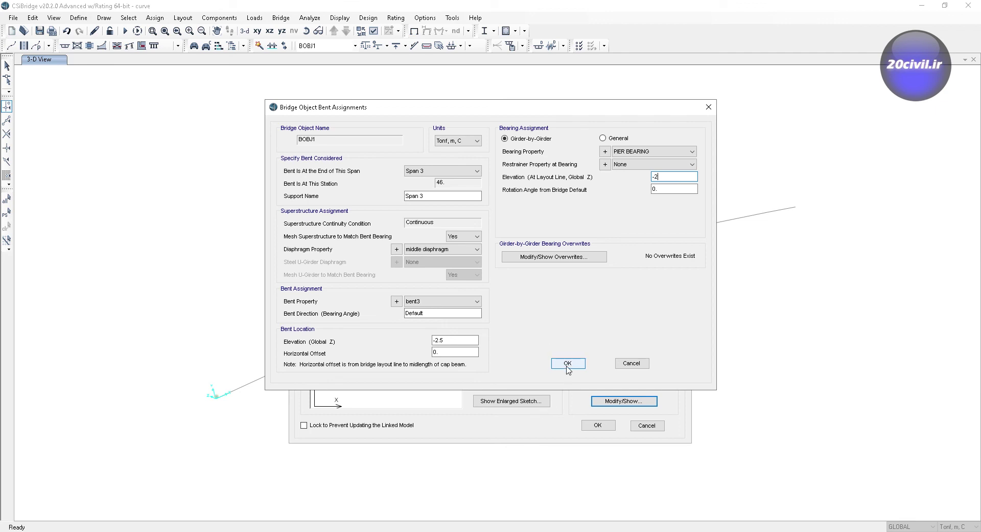
click(567, 363)
click(599, 429)
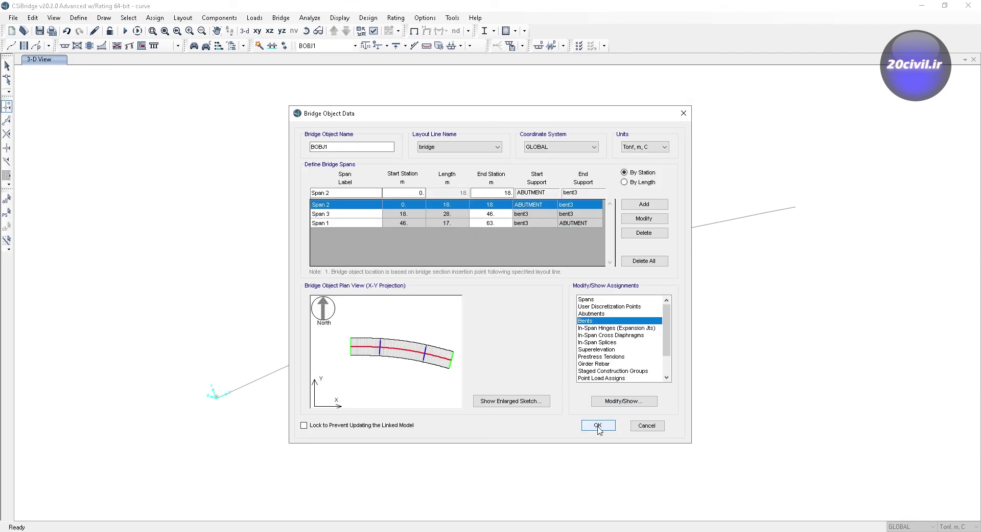
Close BOBJ1's dialogs and regenerate its linked model as an area object model.
click(598, 429)
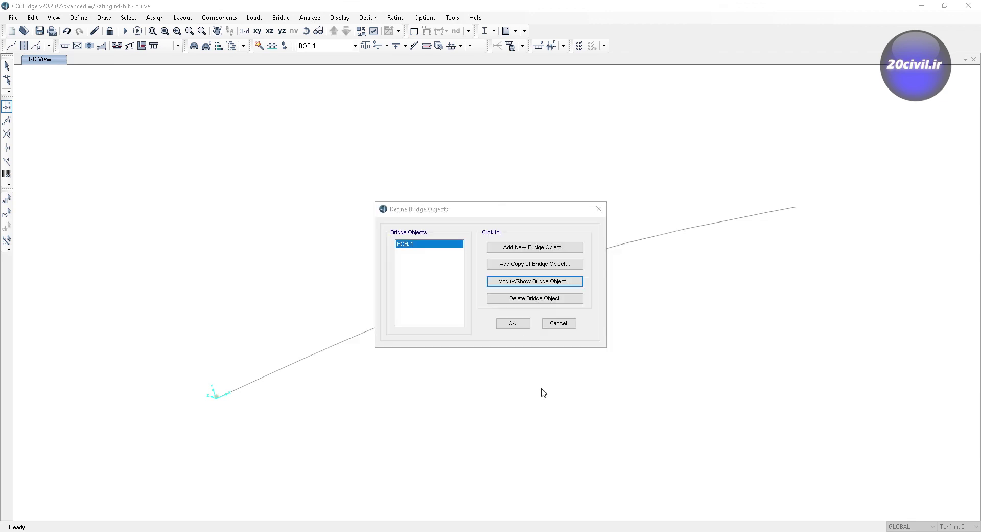
click(510, 326)
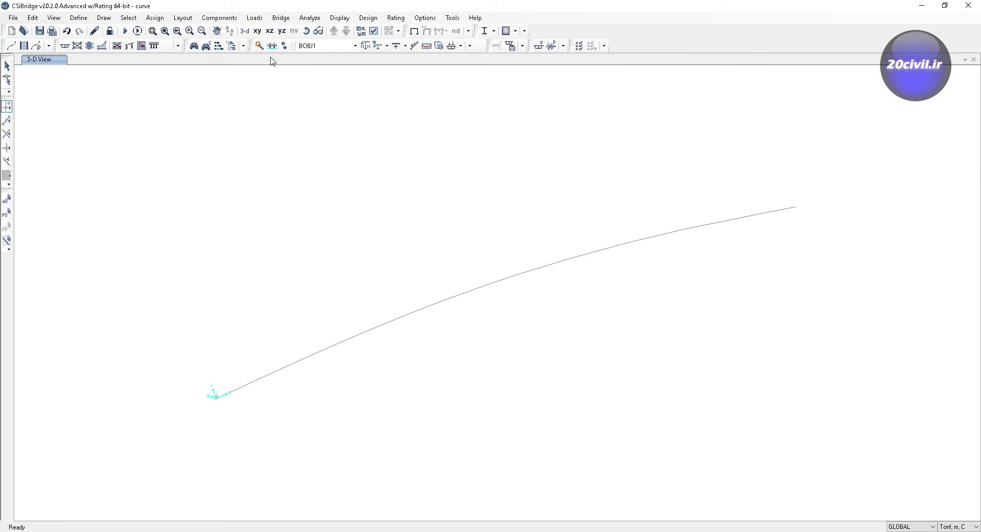
click(277, 21)
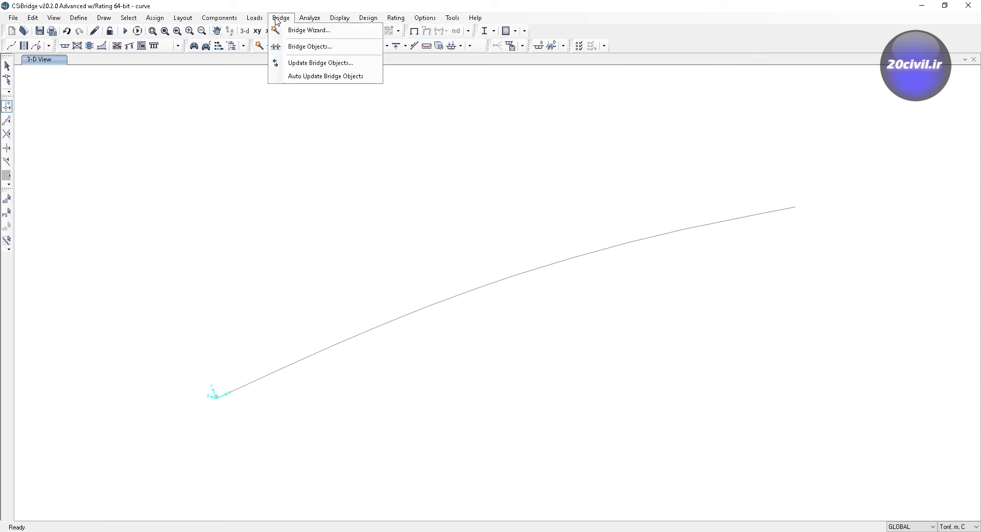
click(308, 64)
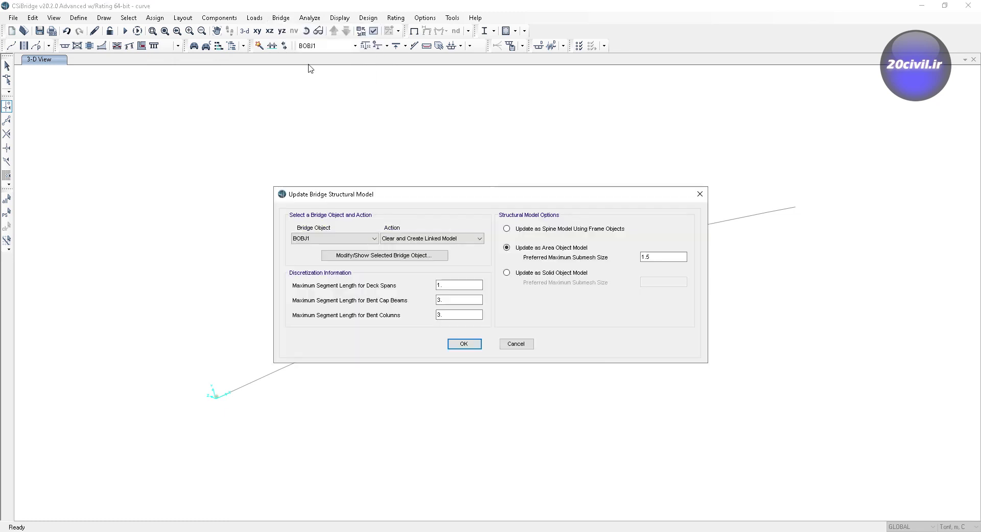
click(464, 344)
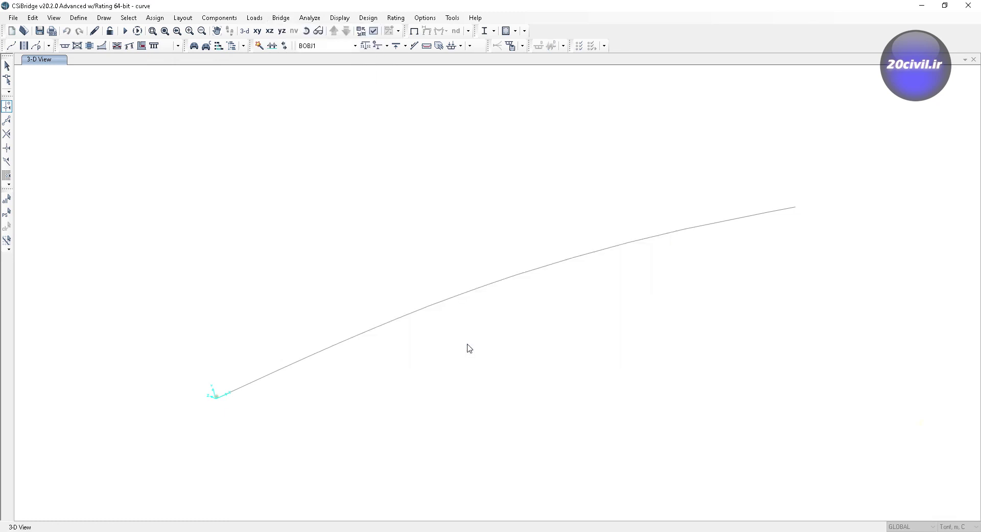